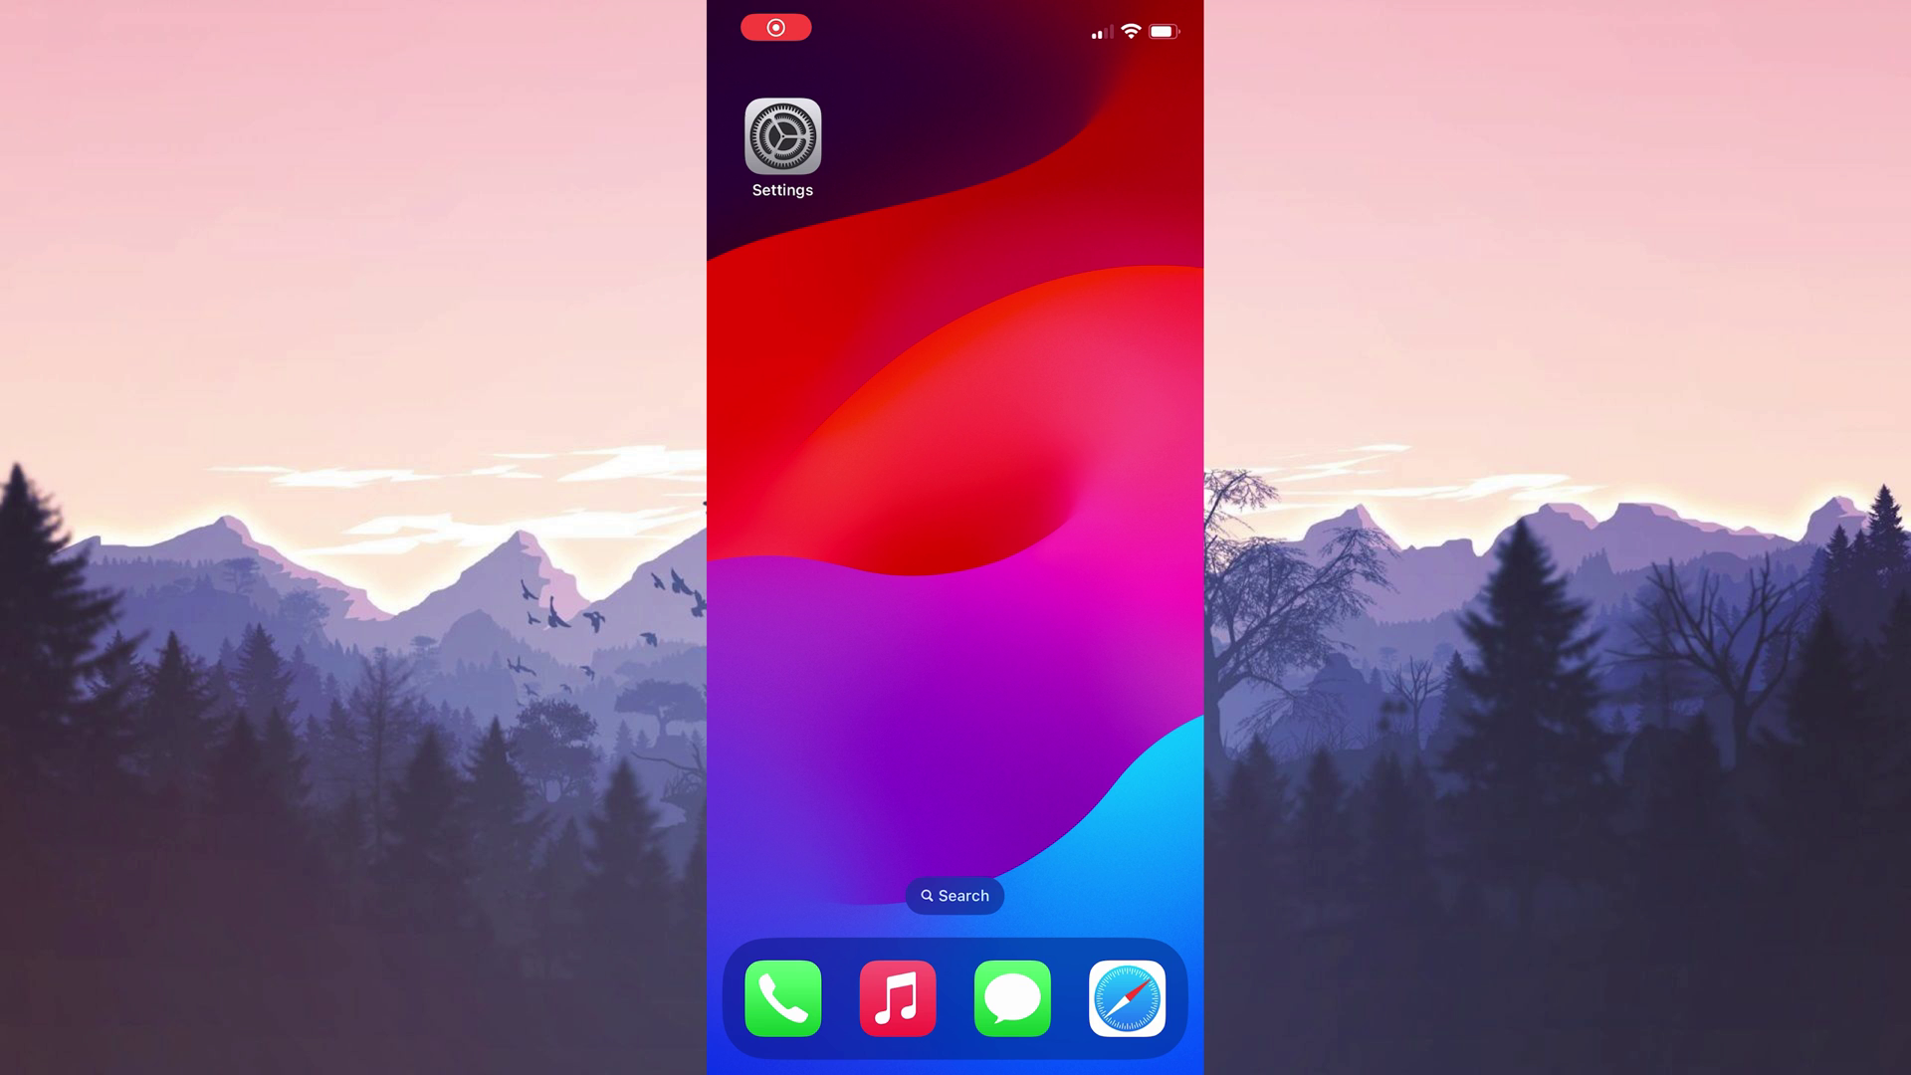
In General > Date & Time, switch Set Automatically off and then back on.
{"action": "left_click", "coordinate": [782, 139]}
{"action": "scroll", "coordinate": [957, 597], "scroll_direction": "down", "scroll_amount": 2}
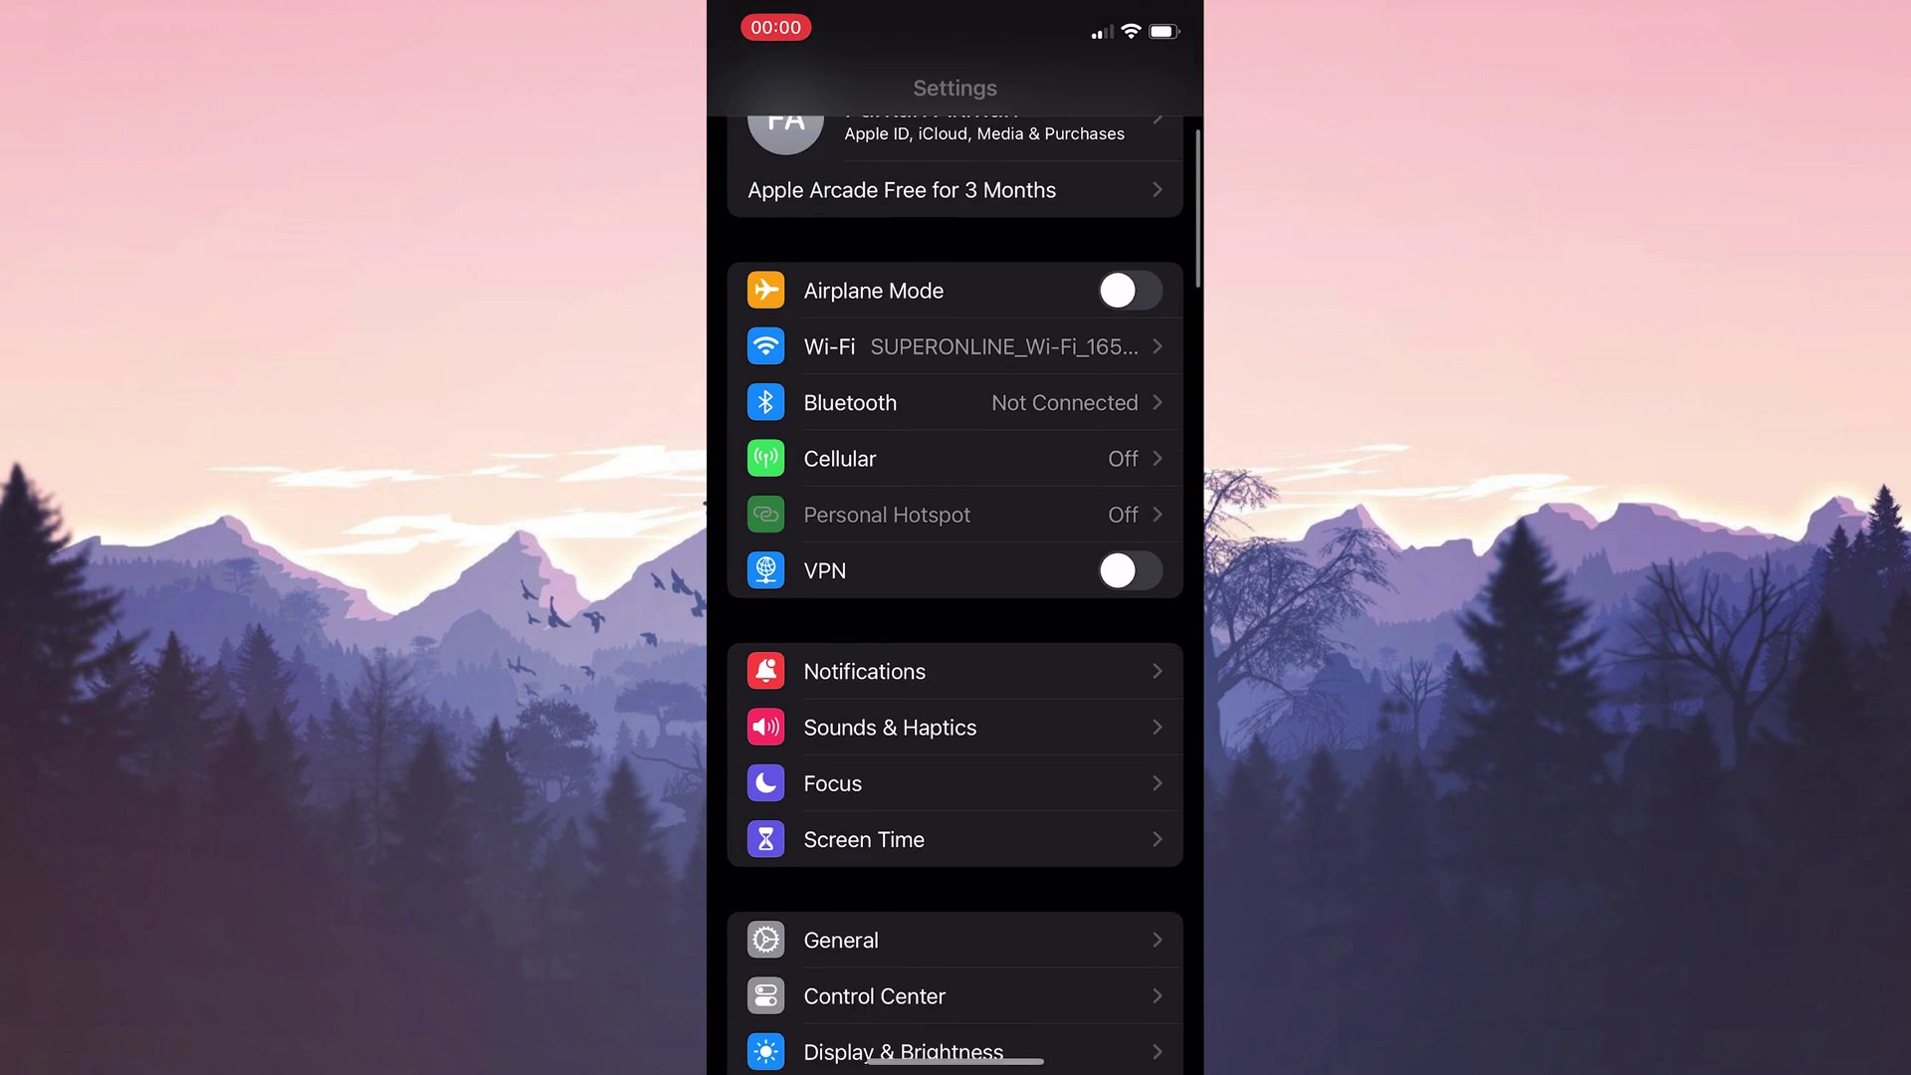
{"action": "left_click", "coordinate": [896, 824]}
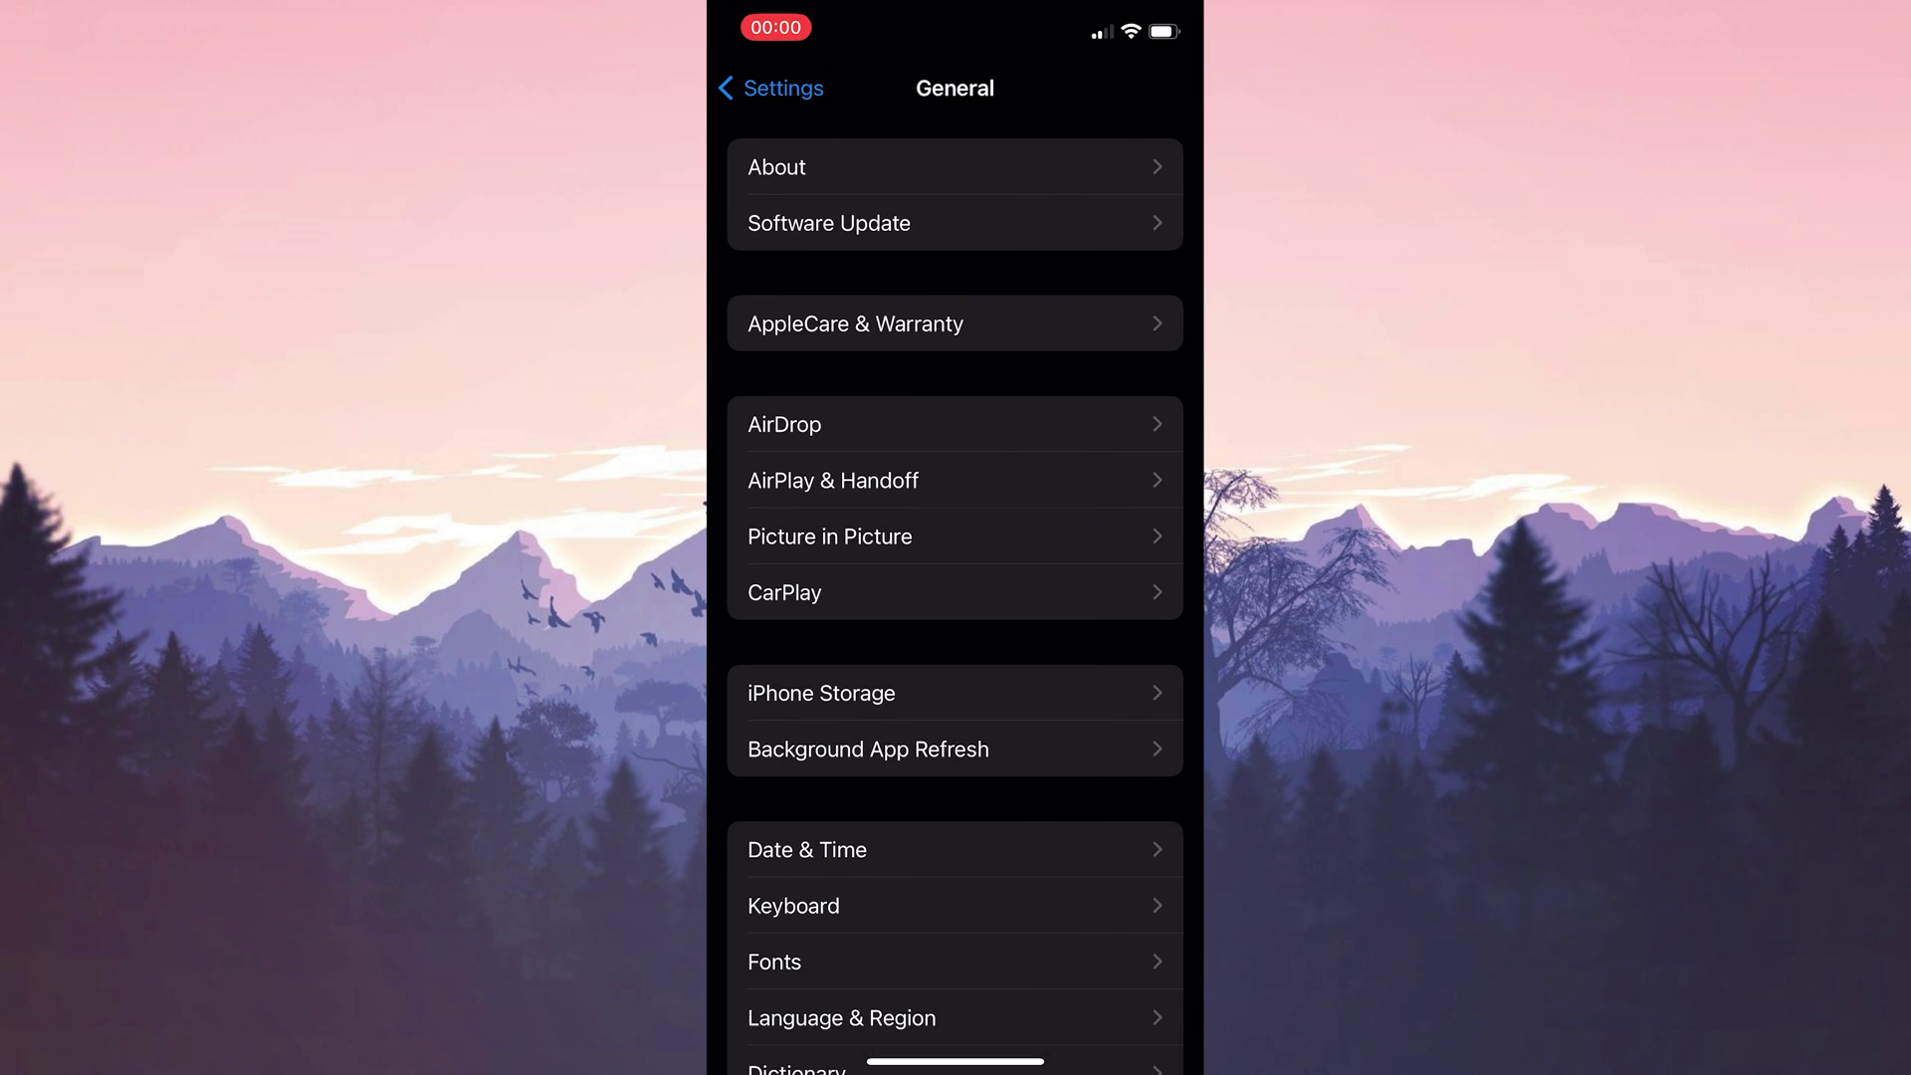
{"action": "left_click", "coordinate": [807, 850]}
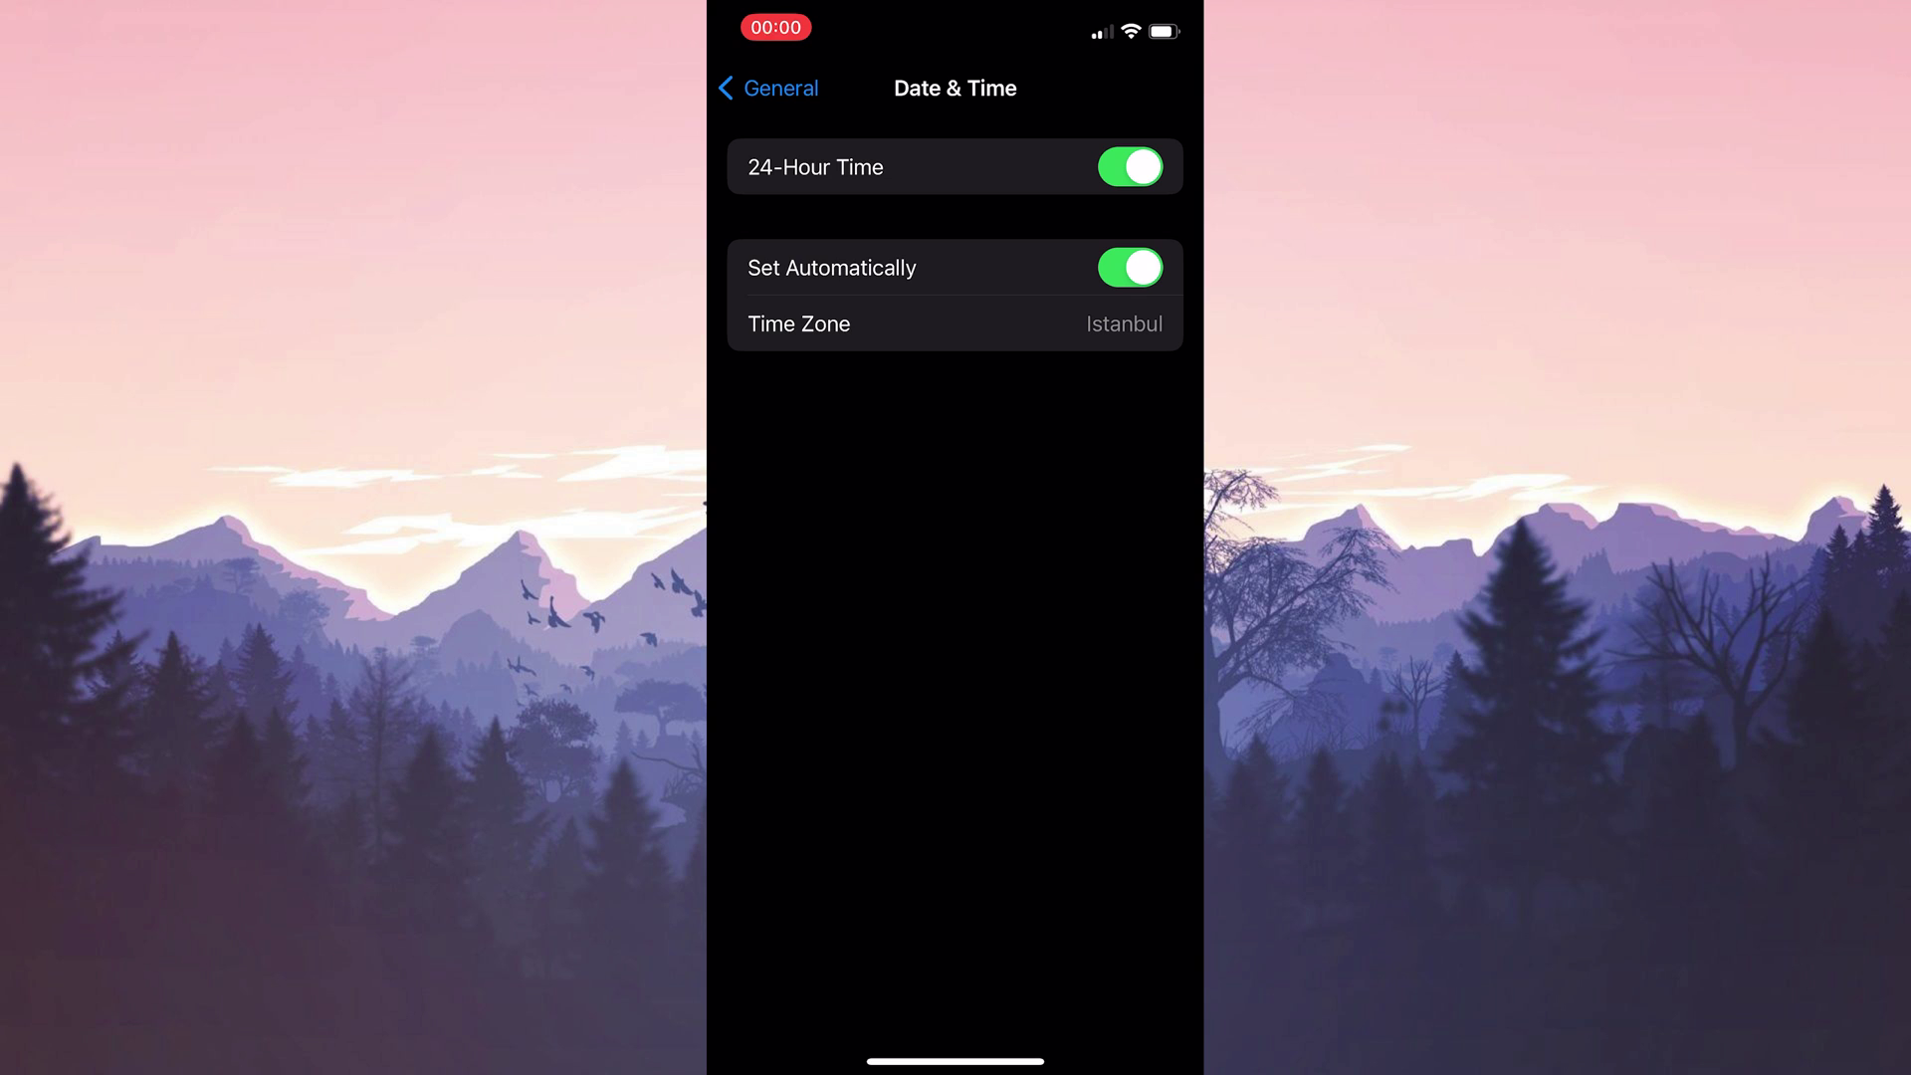
{"action": "left_click", "coordinate": [1129, 268]}
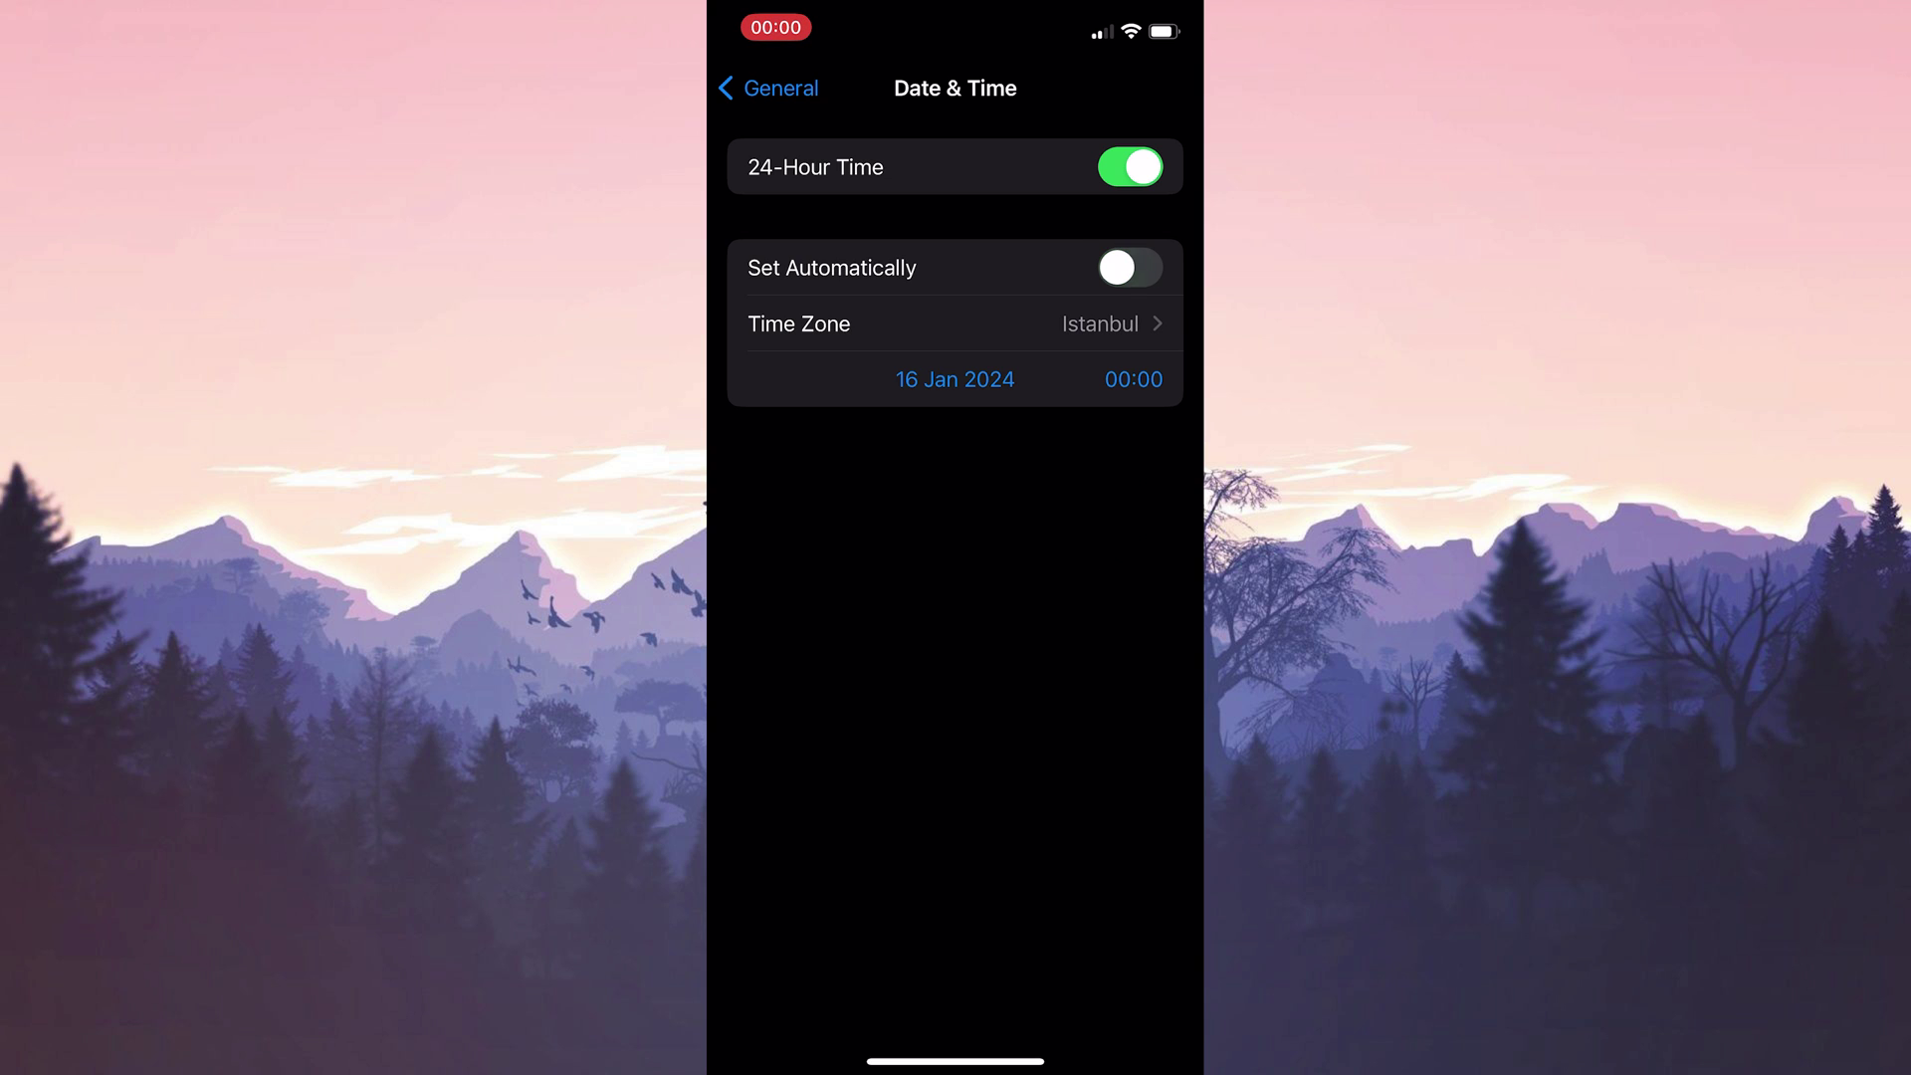
{"action": "left_click", "coordinate": [1130, 267]}
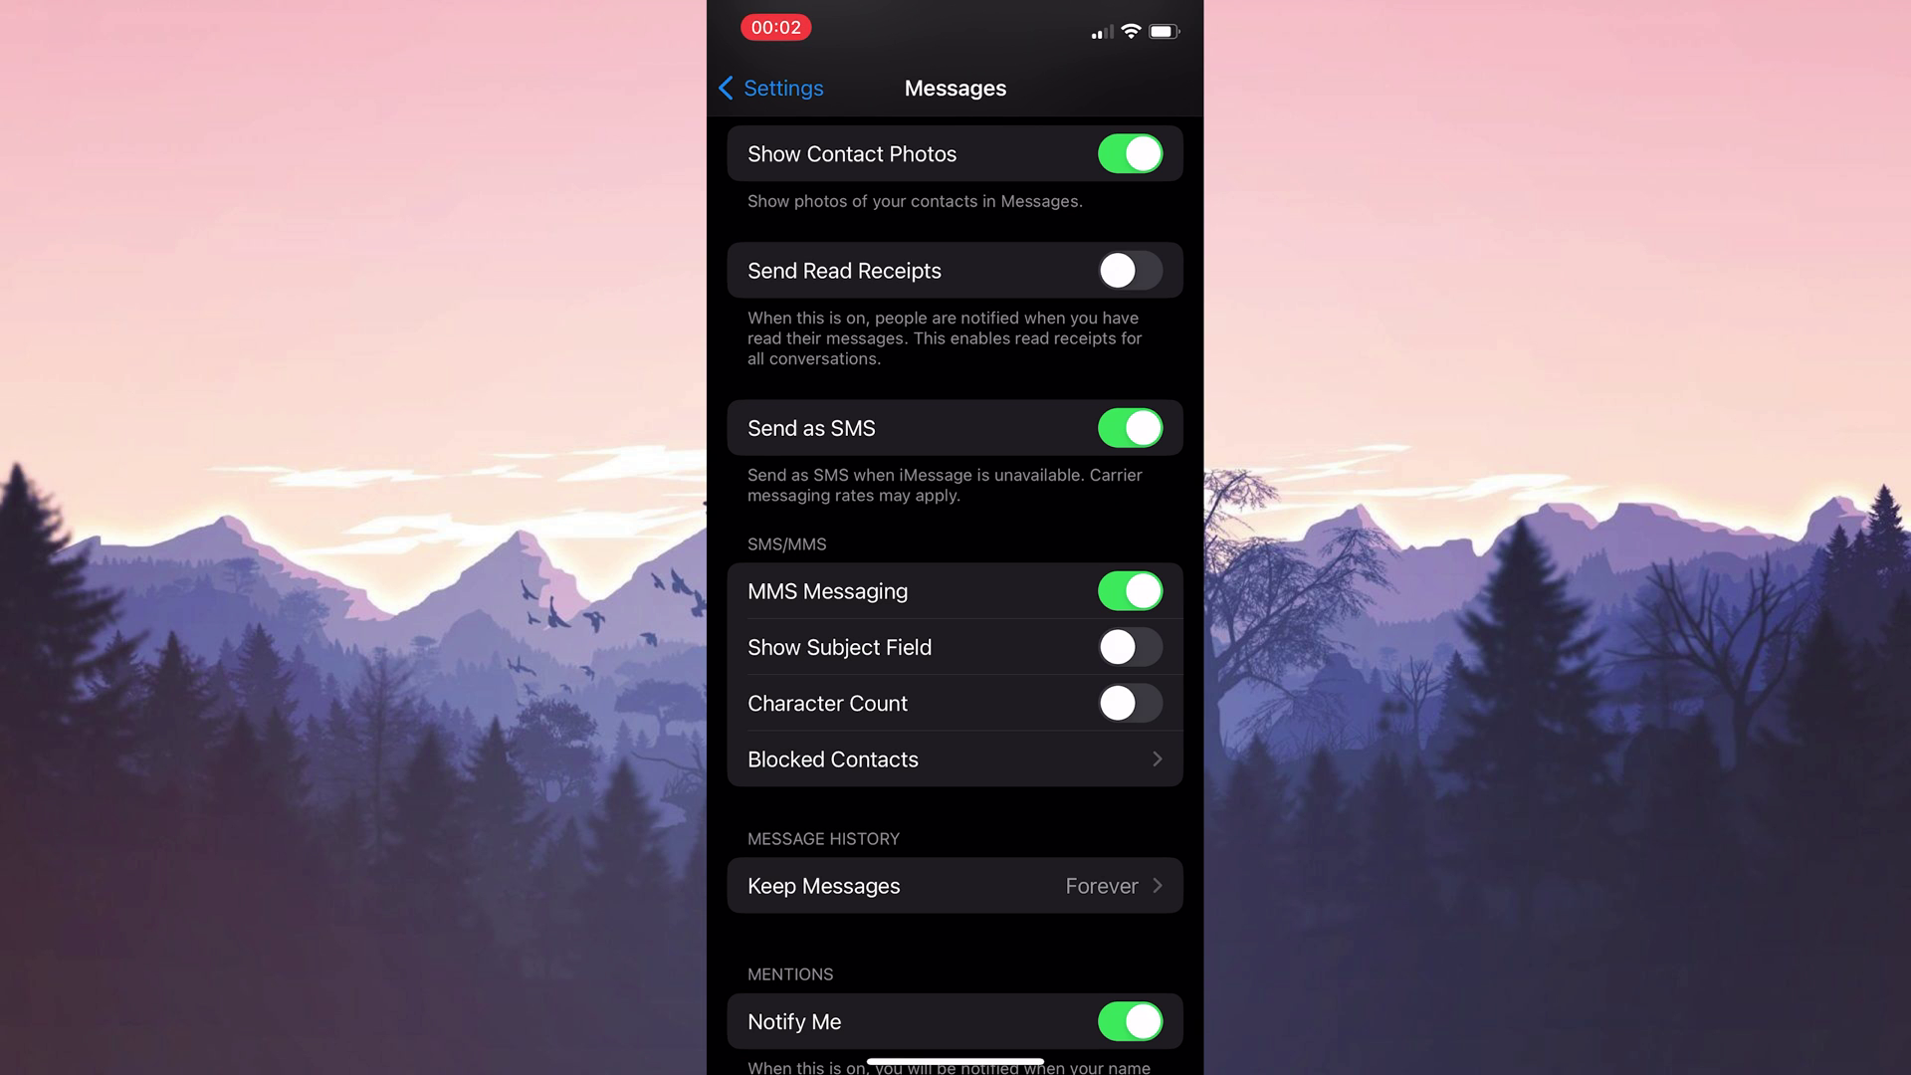
Swipe up from the bottom edge to leave Settings for the home screen.
{"action": "left_click_drag", "start_coordinate": [956, 1063], "coordinate": [956, 671]}
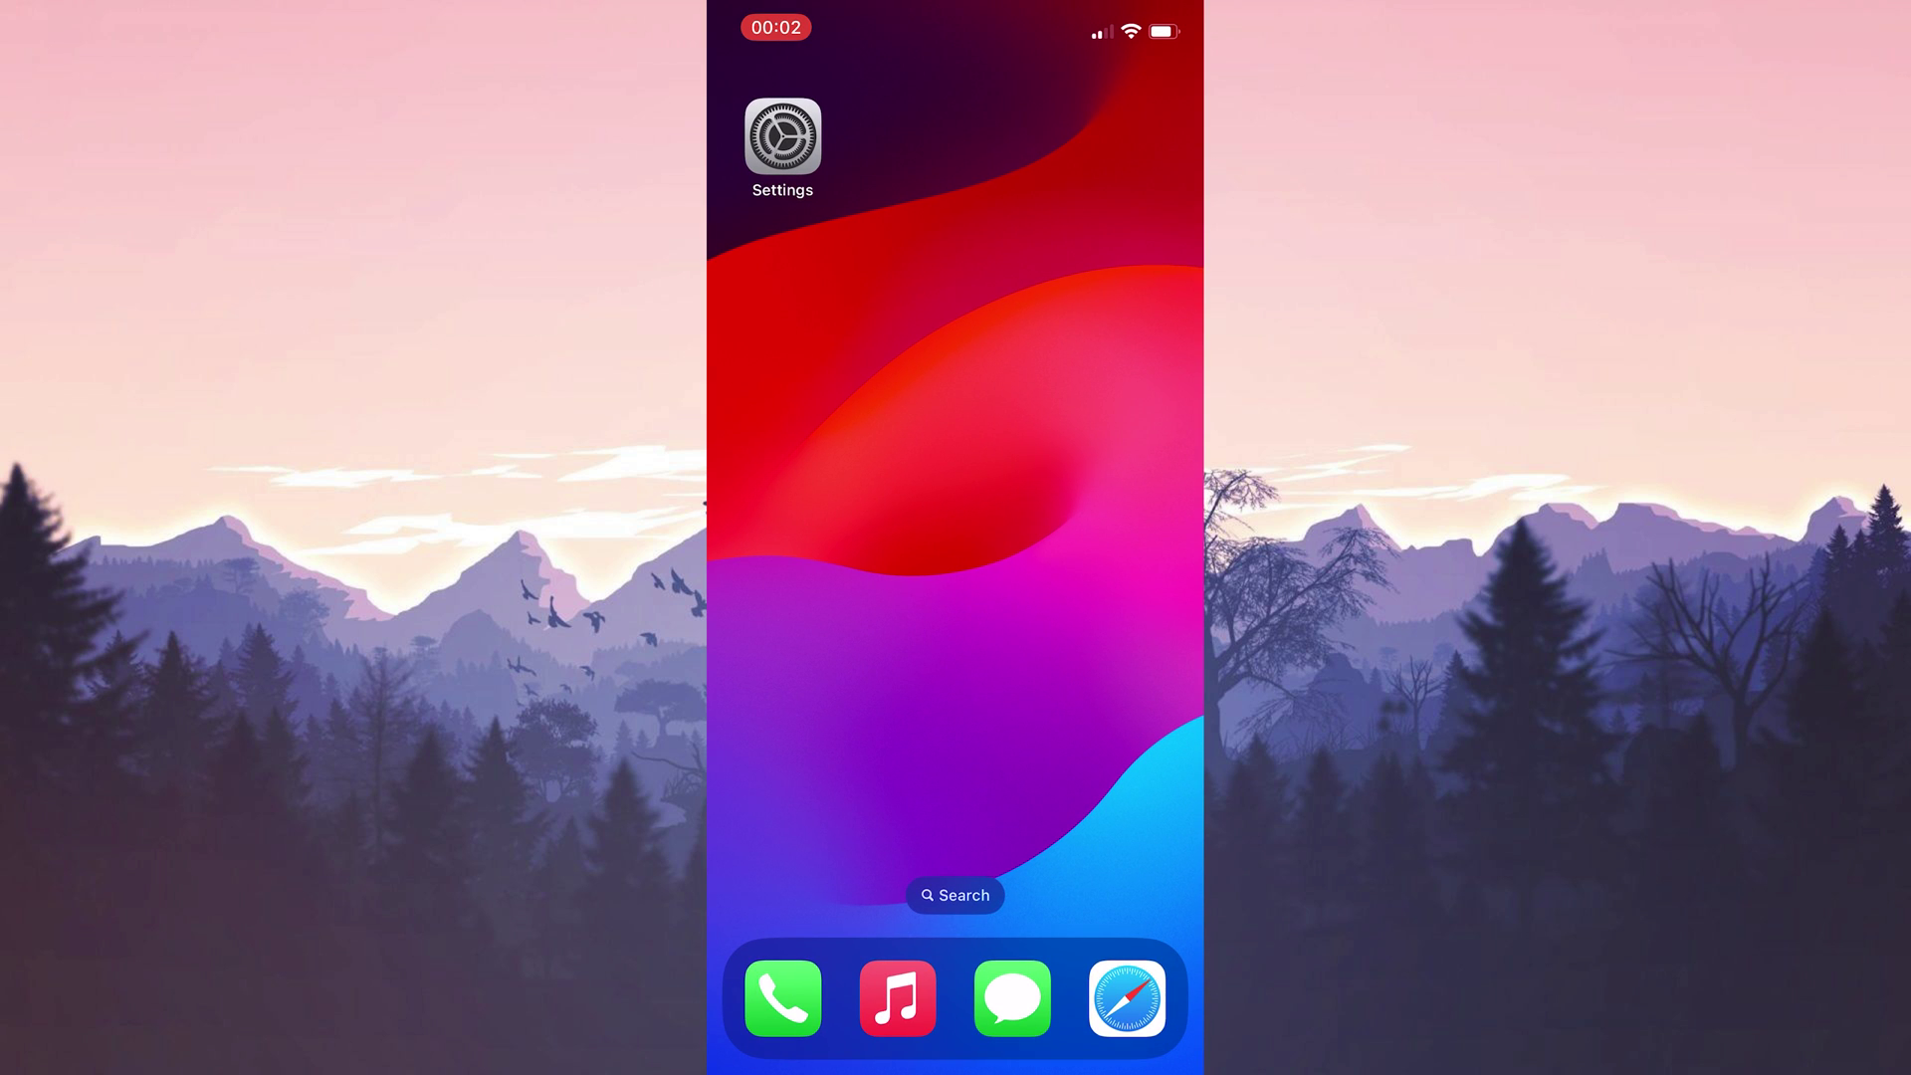